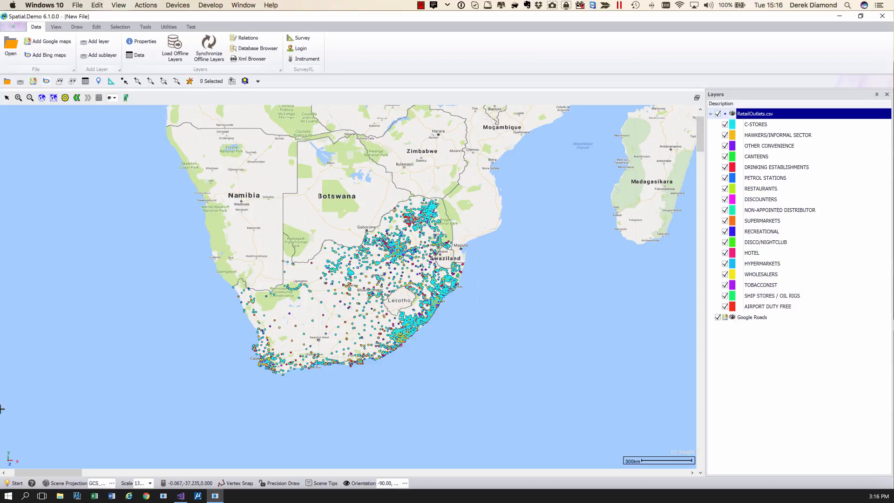
Review the colour theme settings of the RetailOutlets.csv layer and leave them without making changes
{"action": "left_click", "coordinate": [15, 483]}
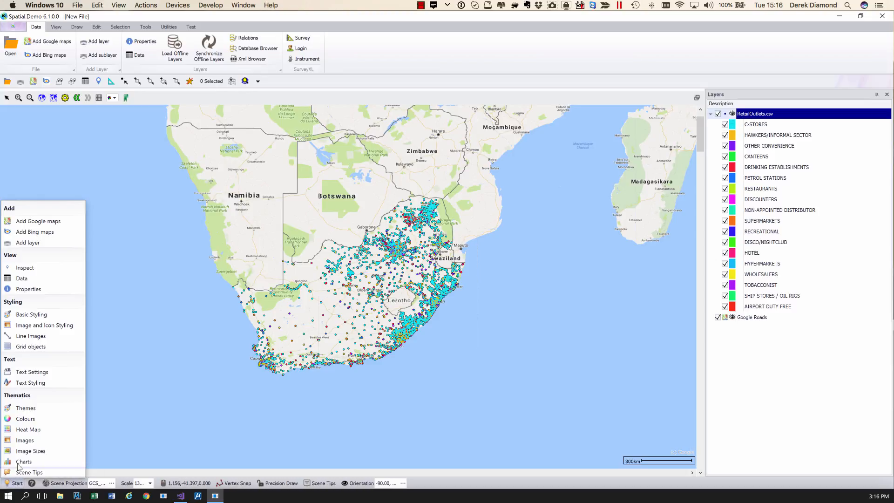
{"action": "left_click", "coordinate": [32, 418]}
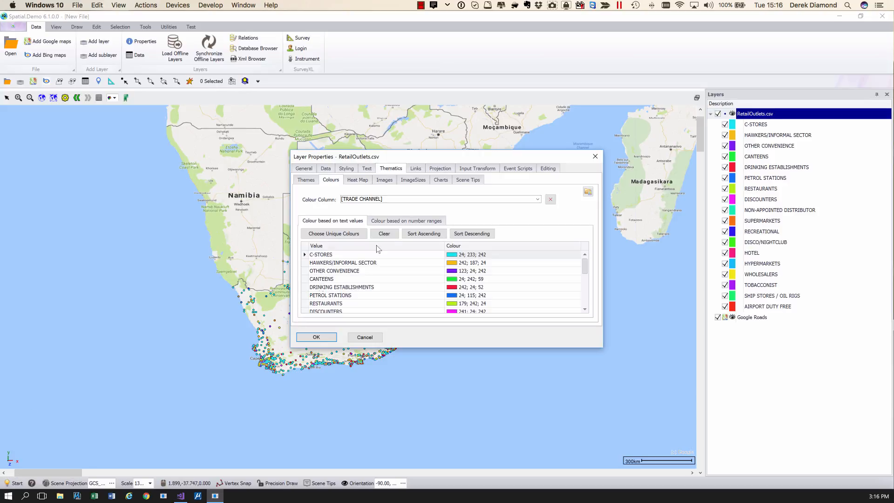
{"action": "left_click", "coordinate": [595, 157]}
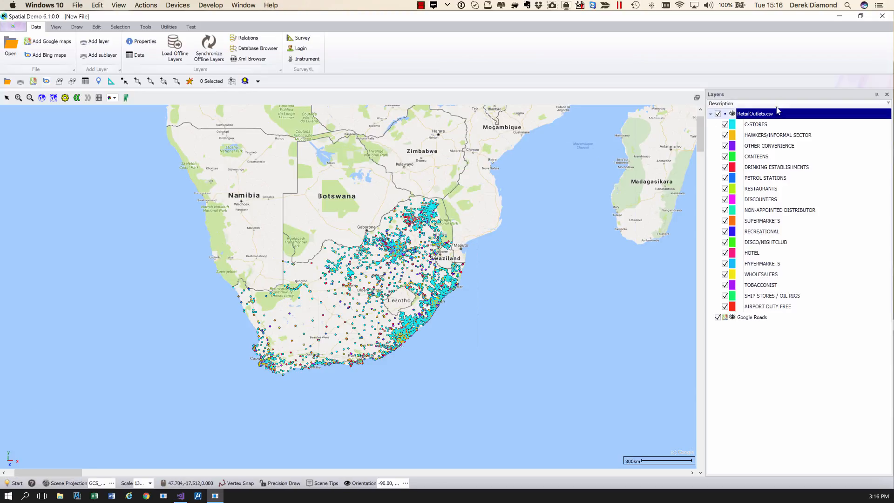
Open the data table of the RetailOutlets.csv layer and move it below the outlet points on the map
{"action": "right_click", "coordinate": [758, 115]}
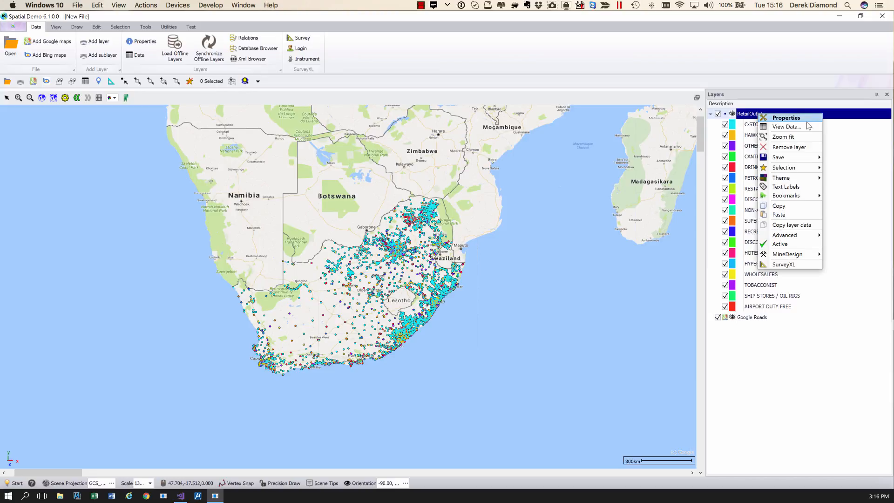
{"action": "left_click", "coordinate": [792, 127]}
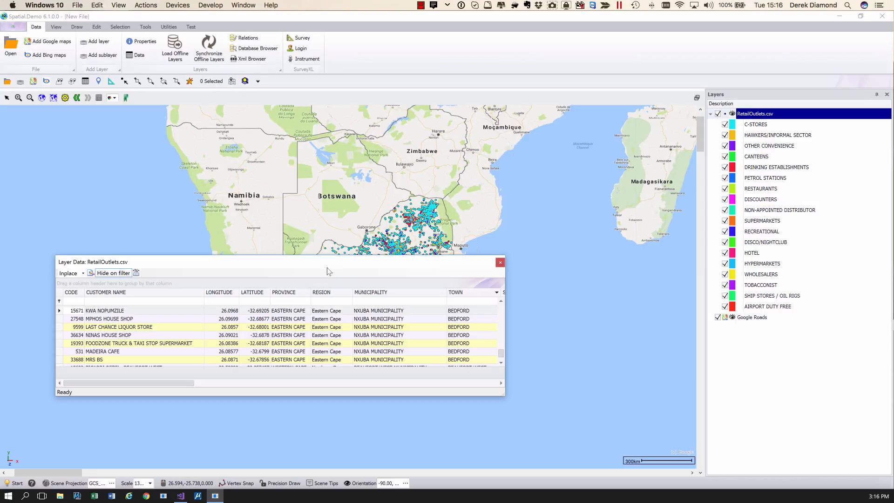
{"action": "left_click_drag", "start_coordinate": [327, 266], "coordinate": [304, 337]}
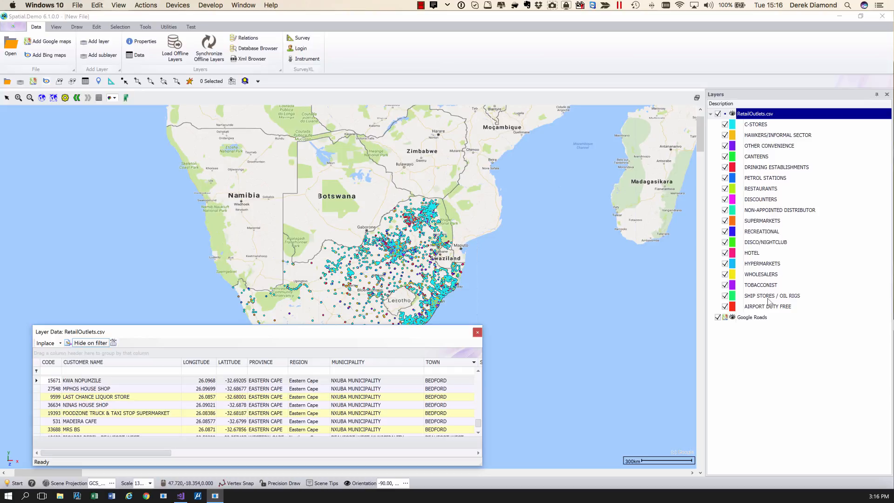
Add the Total and Visible Items columns to the layer list using the column chooser
{"action": "right_click", "coordinate": [802, 108]}
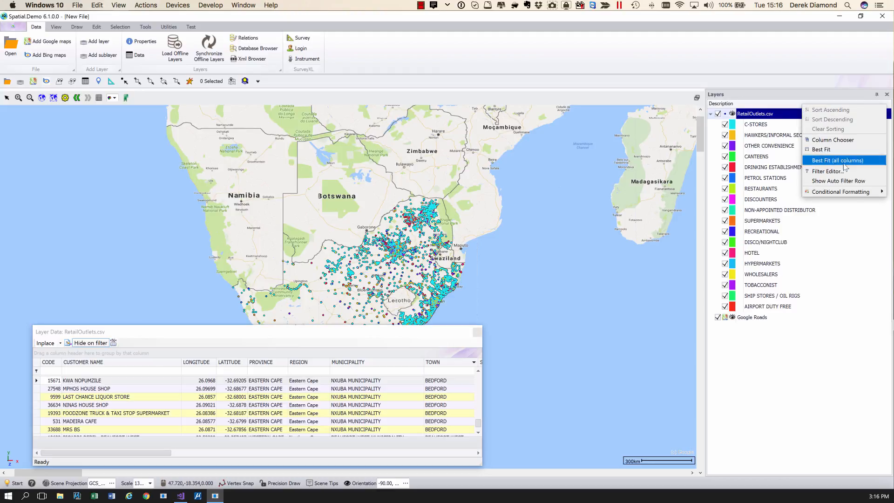
{"action": "left_click", "coordinate": [832, 140]}
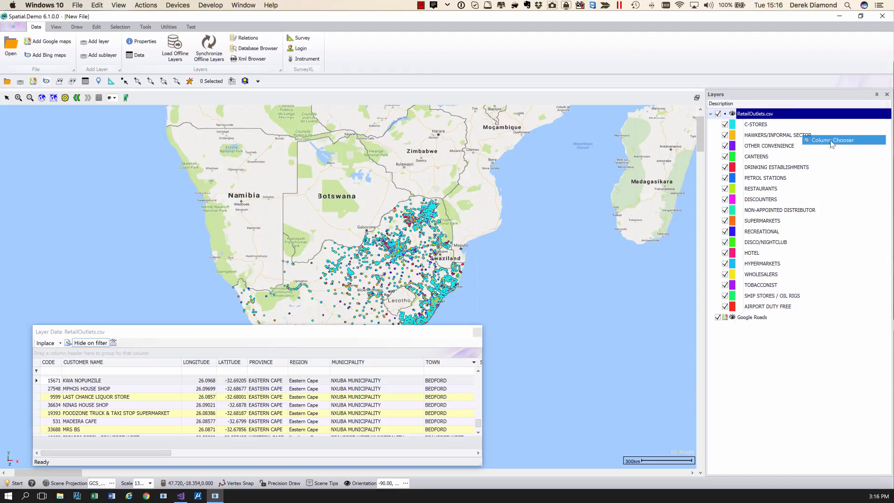
{"action": "left_click_drag", "start_coordinate": [665, 309], "coordinate": [619, 172]}
{"action": "left_click_drag", "start_coordinate": [651, 249], "coordinate": [697, 354]}
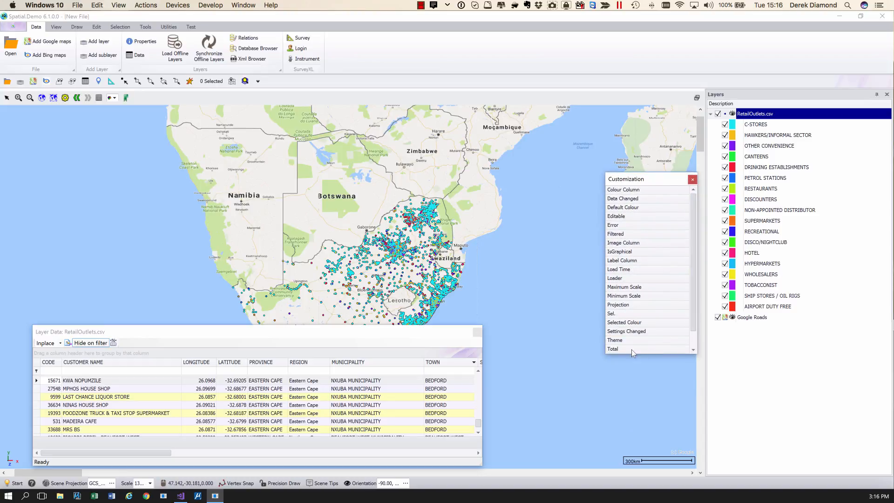
{"action": "double_click", "coordinate": [613, 348]}
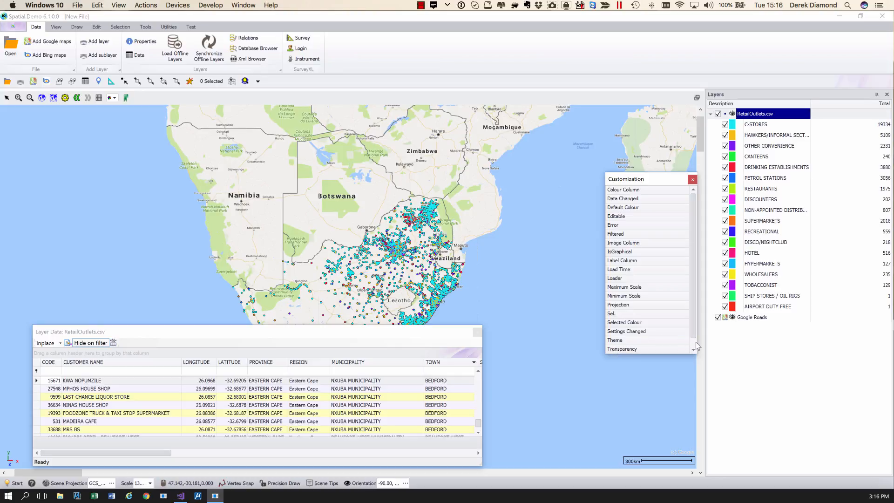
{"action": "scroll", "coordinate": [693, 345], "scroll_direction": "down", "scroll_amount": 1}
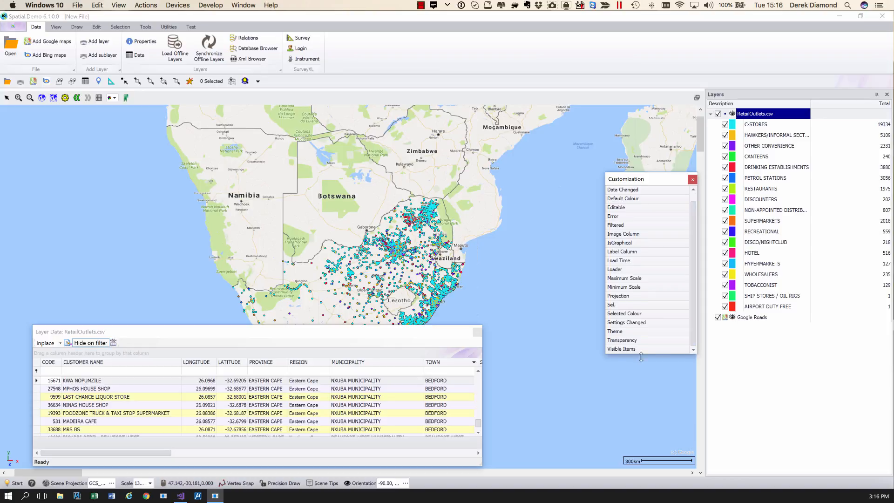
{"action": "double_click", "coordinate": [611, 349]}
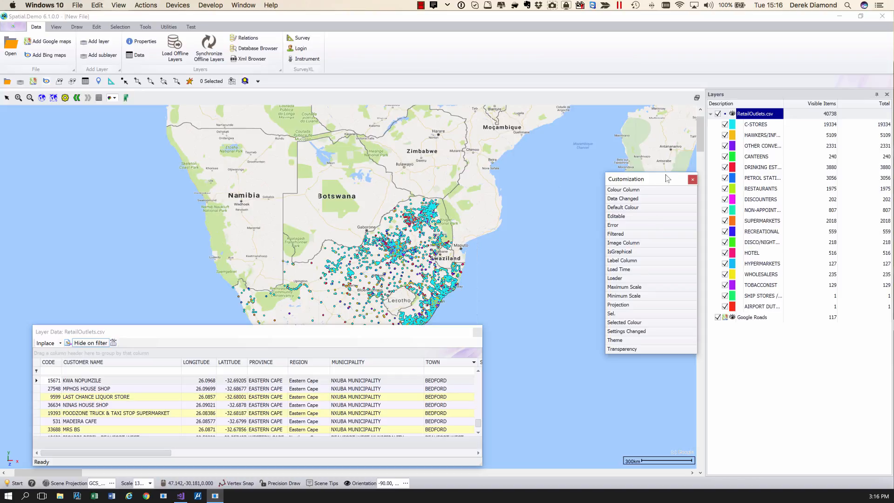
{"action": "left_click", "coordinate": [692, 180]}
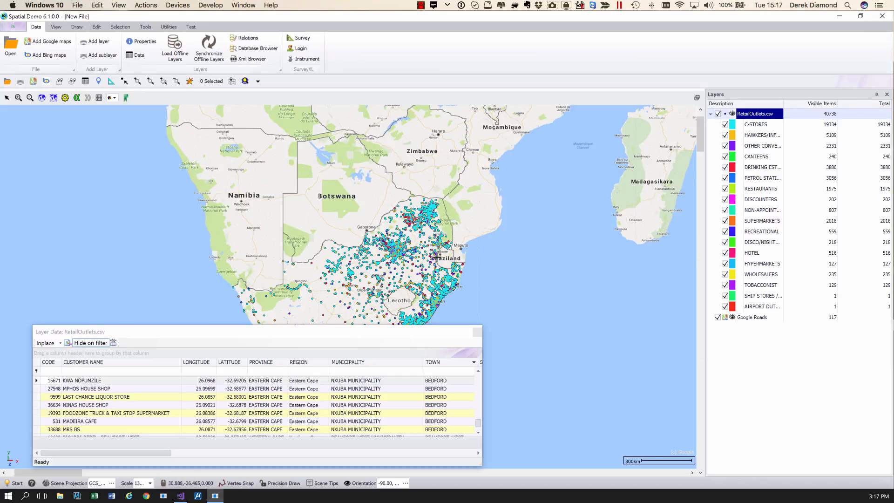
Filter the outlet data by region to Eastern Cape, and remove that region selection again
{"action": "scroll", "coordinate": [418, 258], "scroll_direction": "down", "scroll_amount": 3}
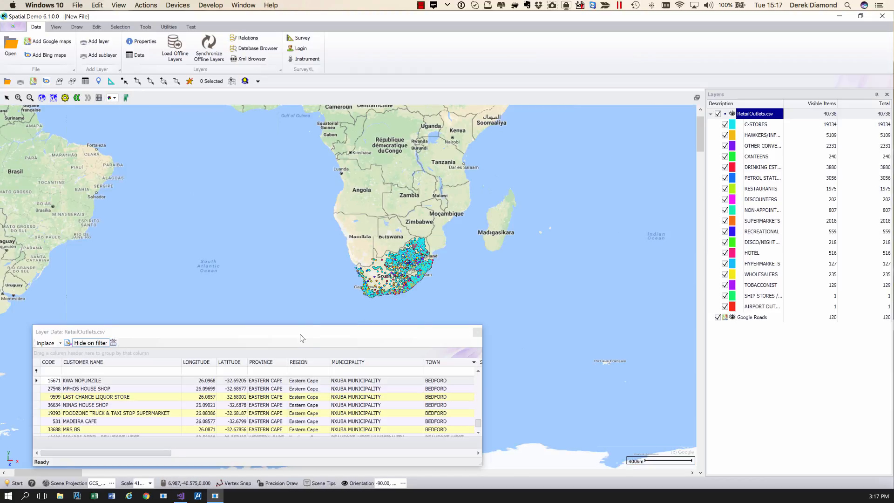
{"action": "left_click_drag", "start_coordinate": [300, 334], "coordinate": [361, 187]}
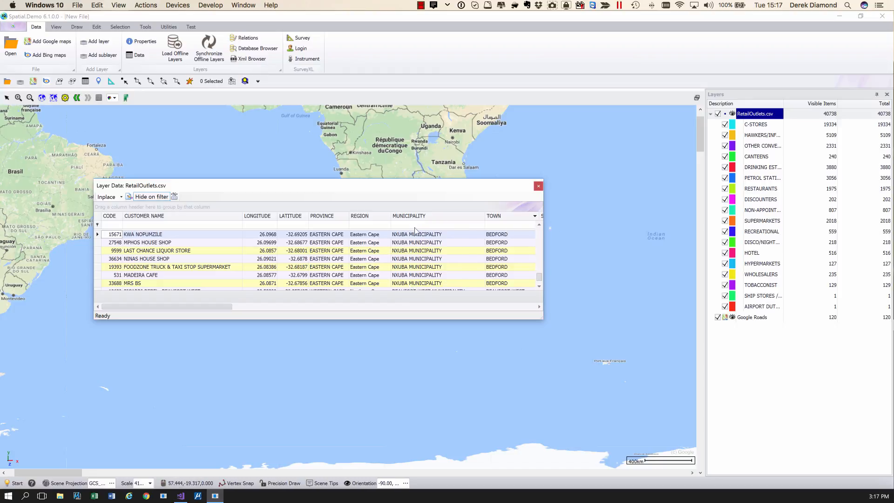
{"action": "left_click", "coordinate": [388, 216]}
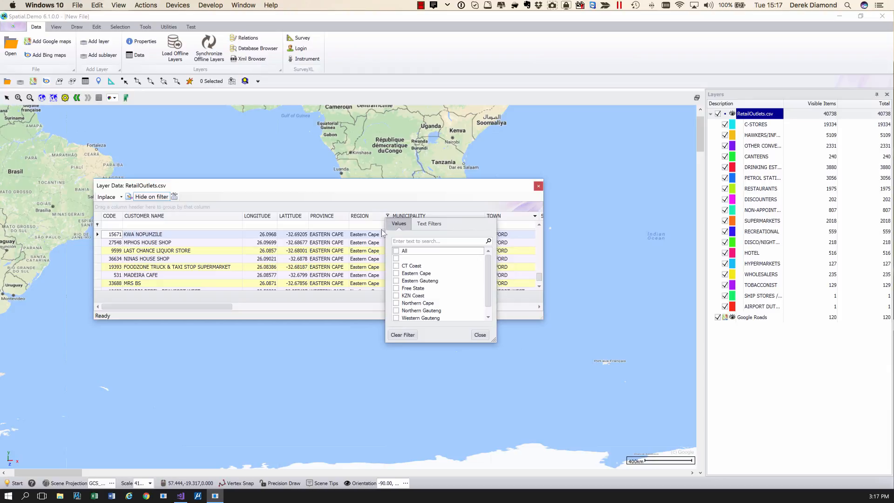
{"action": "left_click", "coordinate": [396, 273]}
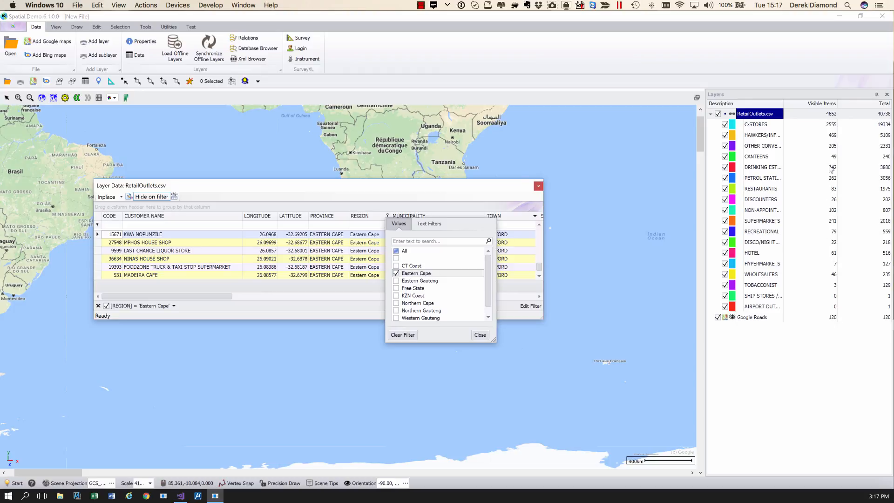
{"action": "left_click", "coordinate": [396, 273]}
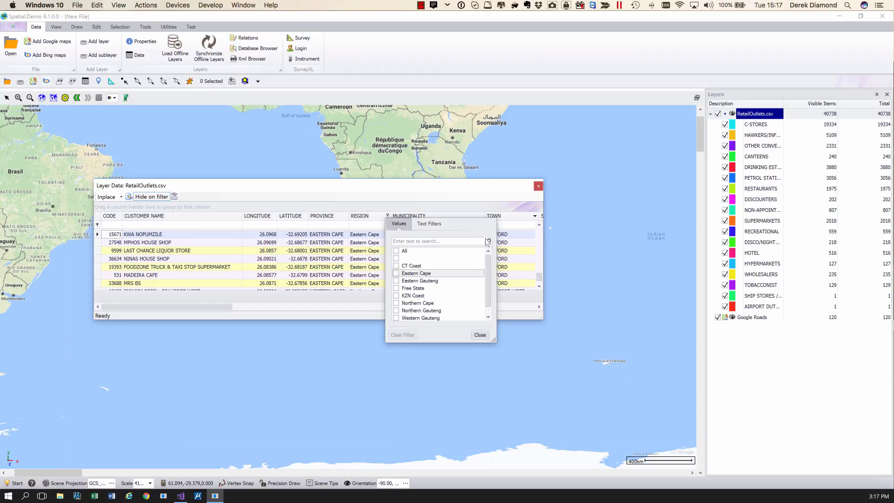
Filter the outlet data by town to show only ABERDEEN
{"action": "left_click", "coordinate": [536, 216]}
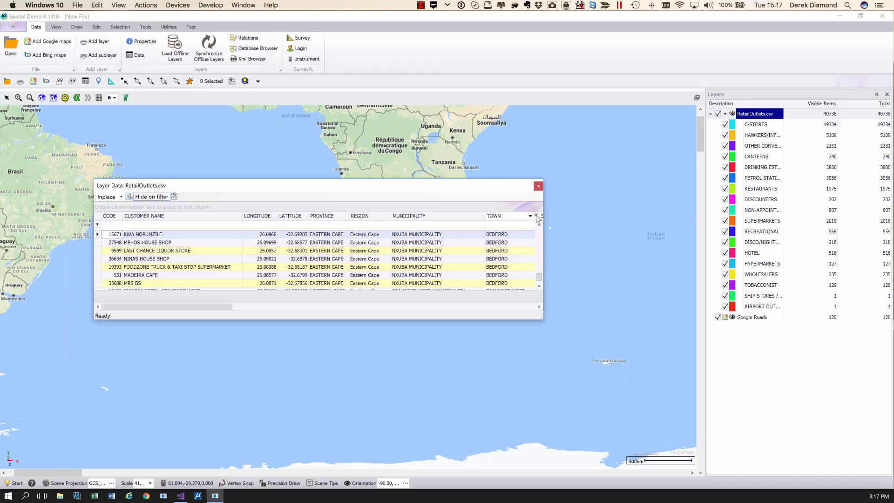
{"action": "left_click", "coordinate": [535, 216]}
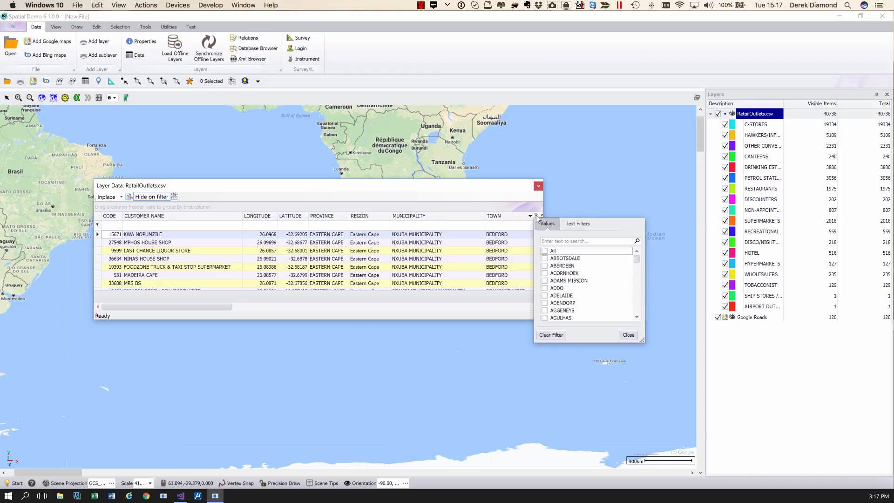
{"action": "left_click", "coordinate": [545, 266]}
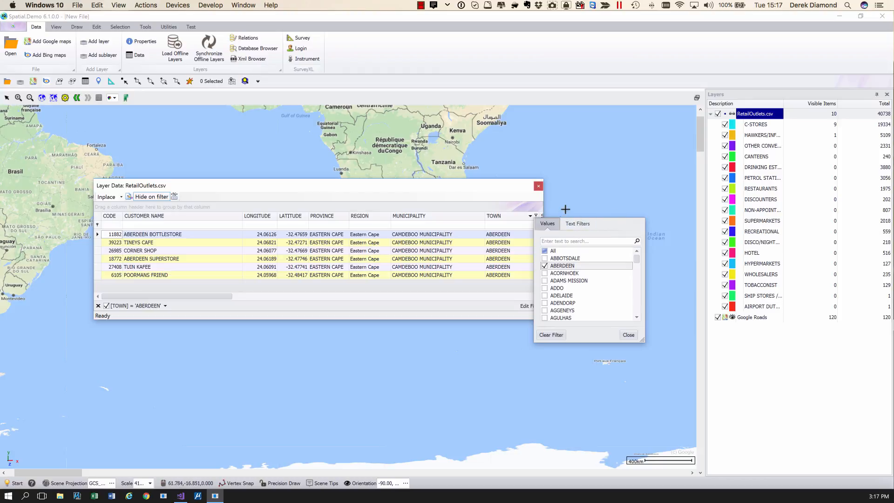
{"action": "left_click", "coordinate": [629, 335]}
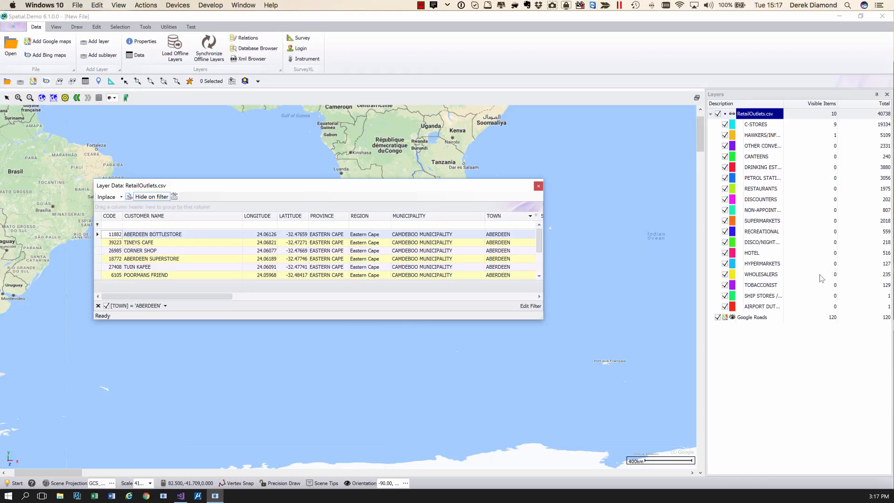
Filter the layer list so that only entries whose Visible Items value does not equal 0 are listed
{"action": "right_click", "coordinate": [814, 107]}
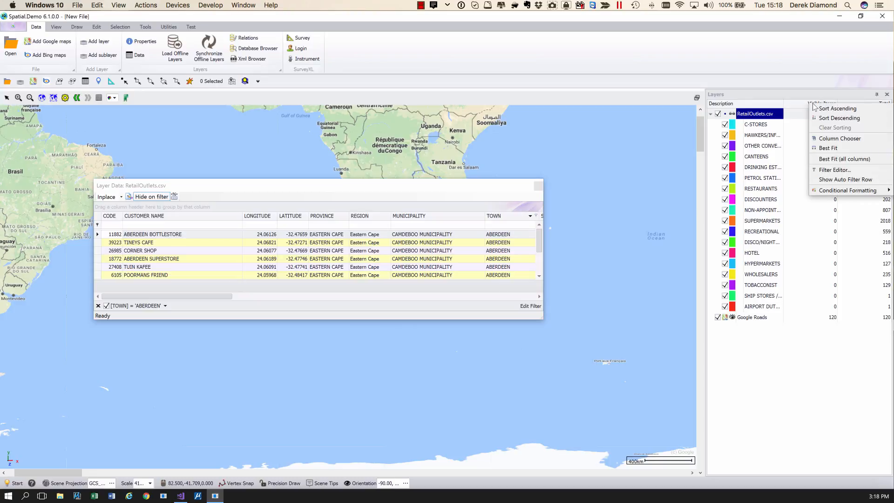
{"action": "left_click", "coordinate": [826, 171]}
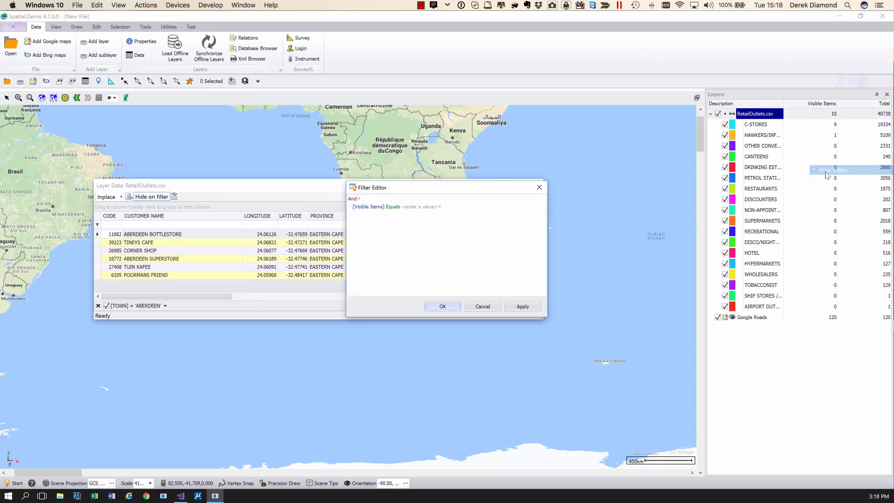
{"action": "left_click", "coordinate": [394, 209]}
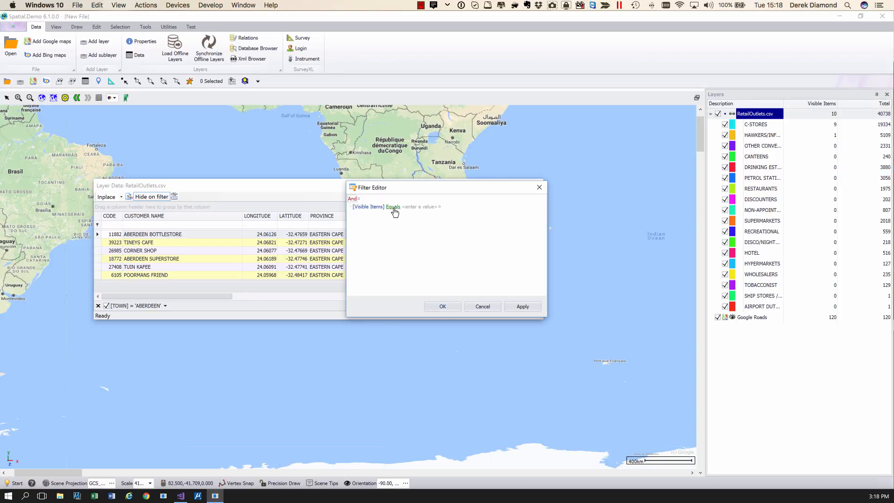
{"action": "left_click", "coordinate": [393, 209]}
{"action": "left_click", "coordinate": [402, 220]}
{"action": "left_click", "coordinate": [437, 209]}
{"action": "left_click", "coordinate": [443, 306]}
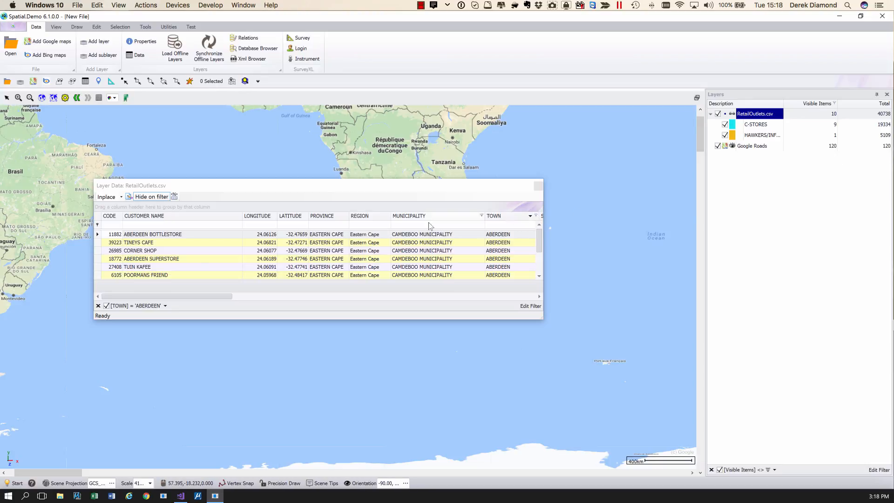
Replace the ABERDEEN filter on the outlet data with a town filter for BEDFORDVIEW
{"action": "left_click", "coordinate": [99, 306]}
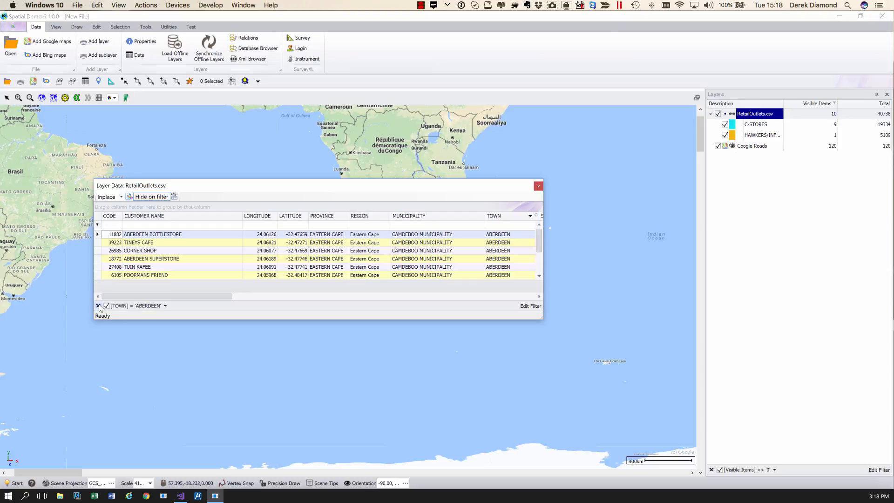
{"action": "left_click", "coordinate": [98, 306]}
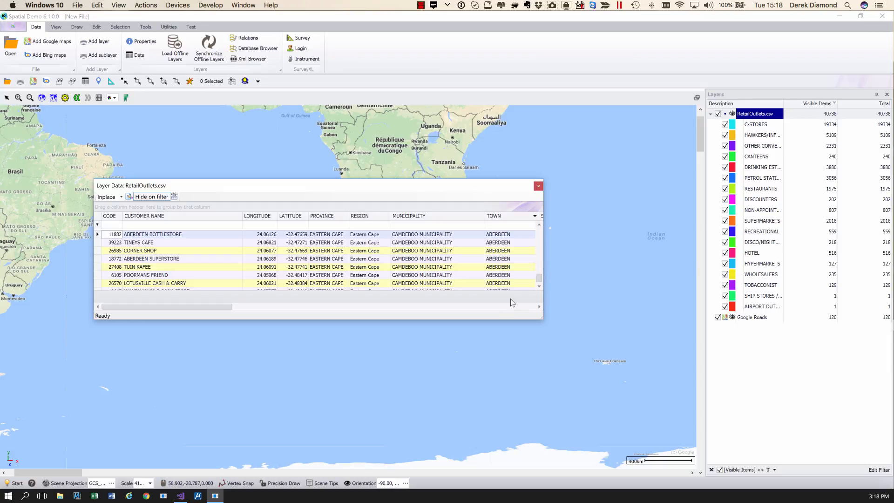
{"action": "left_click", "coordinate": [535, 215]}
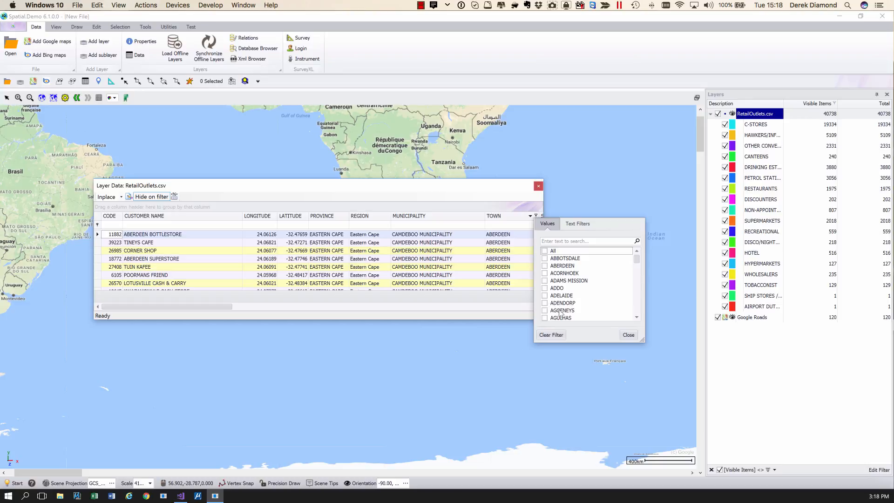
{"action": "scroll", "coordinate": [638, 305], "scroll_direction": "down", "scroll_amount": 8}
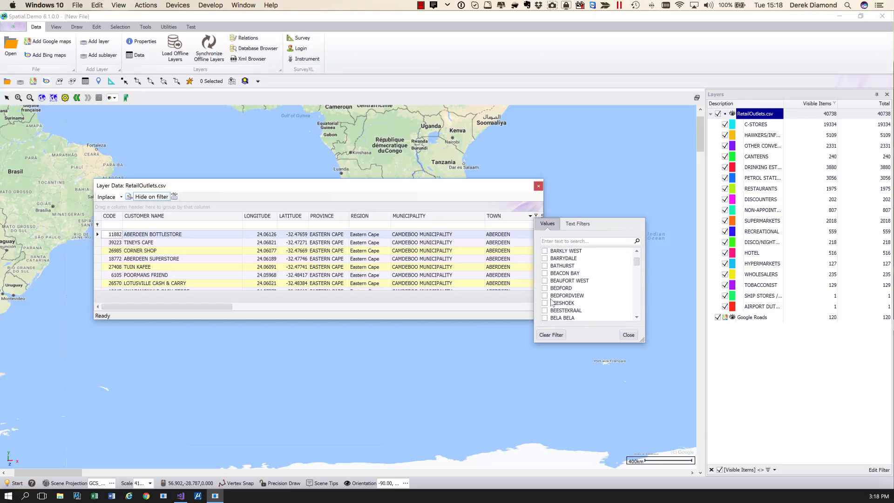
{"action": "left_click", "coordinate": [545, 296]}
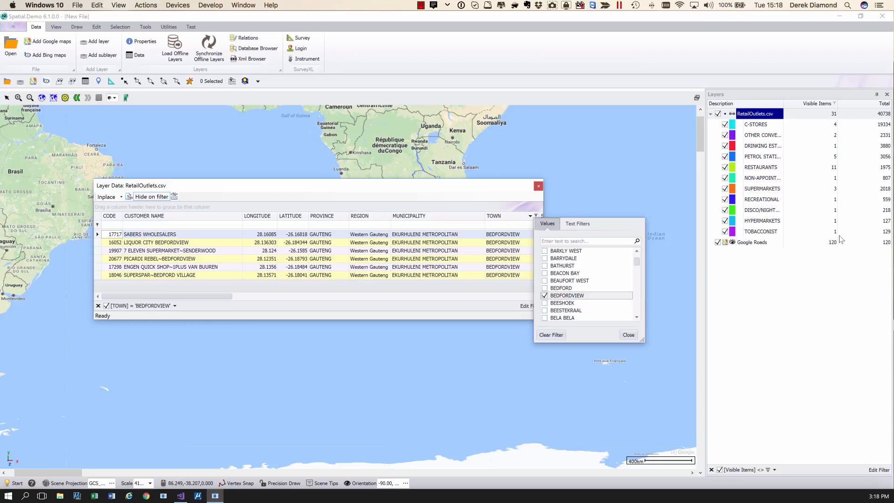
Deselect BEDFORDVIEW and build a combined town filter from BATHURST, BEESTEKRAAL and BEDFORDVIEW
{"action": "left_click", "coordinate": [544, 295]}
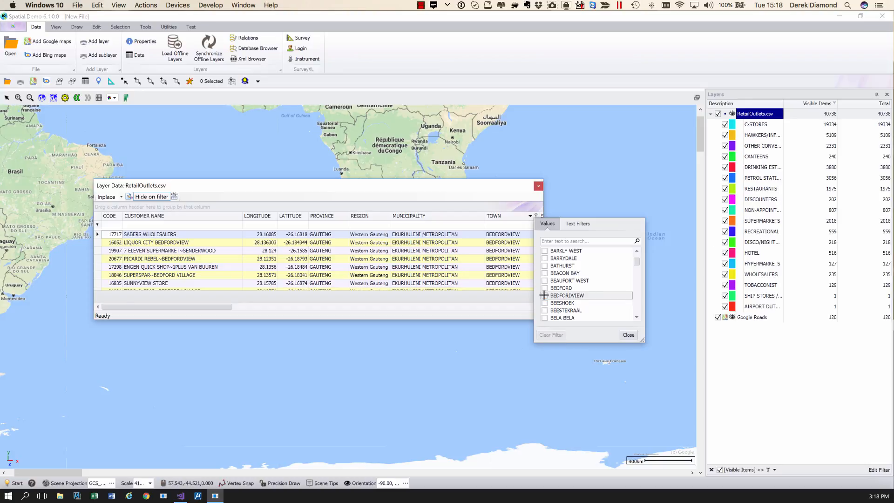
{"action": "left_click", "coordinate": [544, 265]}
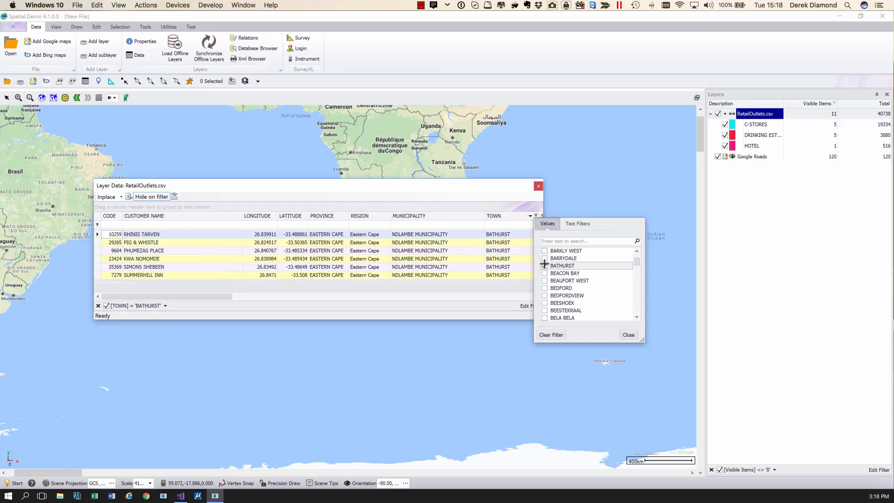
{"action": "left_click", "coordinate": [545, 310]}
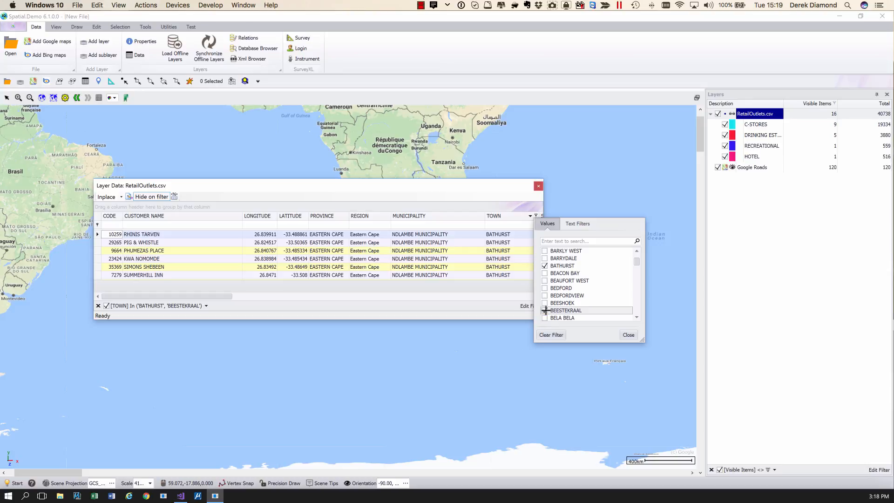
{"action": "left_click", "coordinate": [544, 294]}
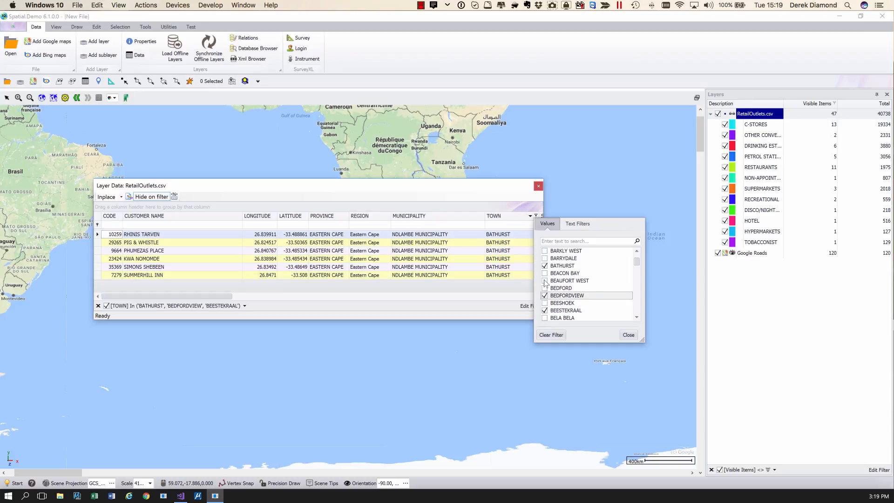
Add BEAUFORT WEST to the combined town filter on the outlet data and close the list of town values
{"action": "left_click", "coordinate": [545, 280]}
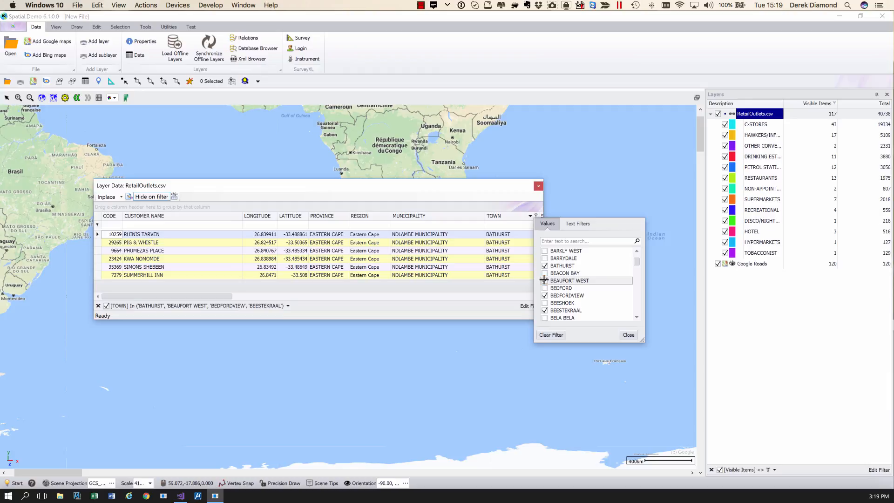
{"action": "left_click", "coordinate": [628, 335]}
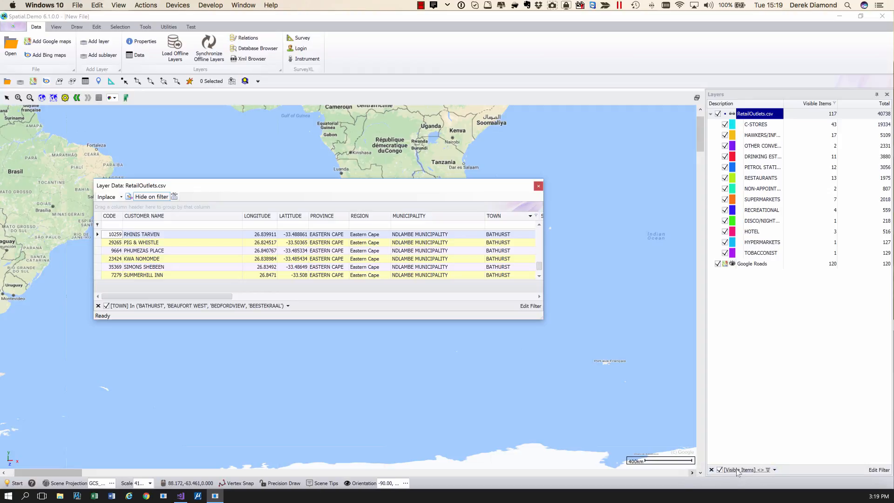
Turn off the Visible Items filter on the layer list to reveal the empty categories, and turn it back on
{"action": "left_click", "coordinate": [719, 470]}
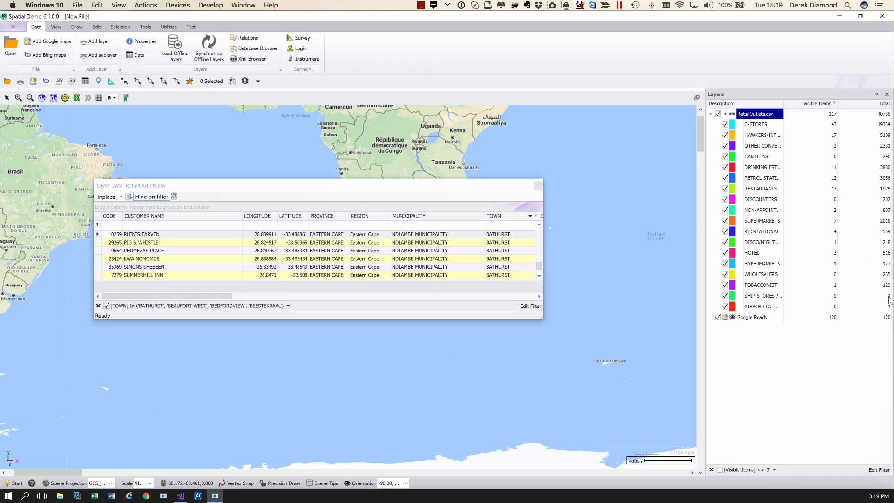
{"action": "left_click", "coordinate": [719, 470]}
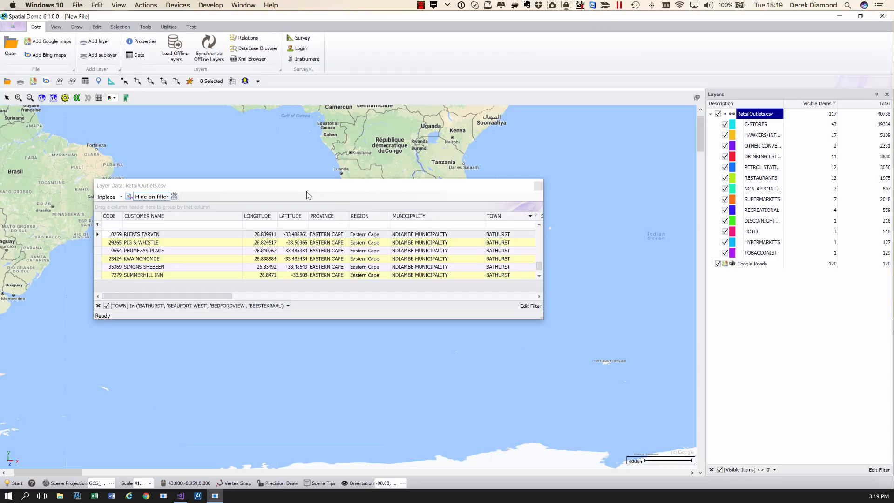
Reposition the RetailOutlets.csv data window over the map and select all towns to remove the town filter
{"action": "left_click_drag", "start_coordinate": [306, 191], "coordinate": [356, 239]}
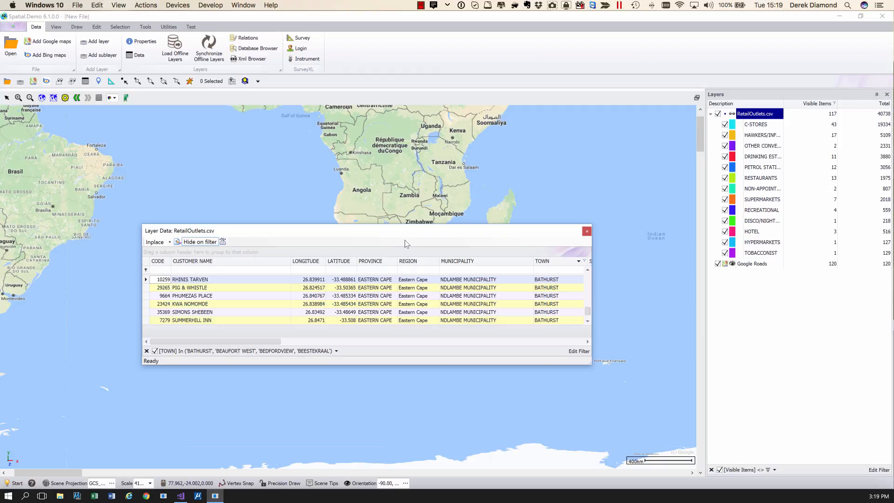
{"action": "left_click_drag", "start_coordinate": [390, 235], "coordinate": [441, 207]}
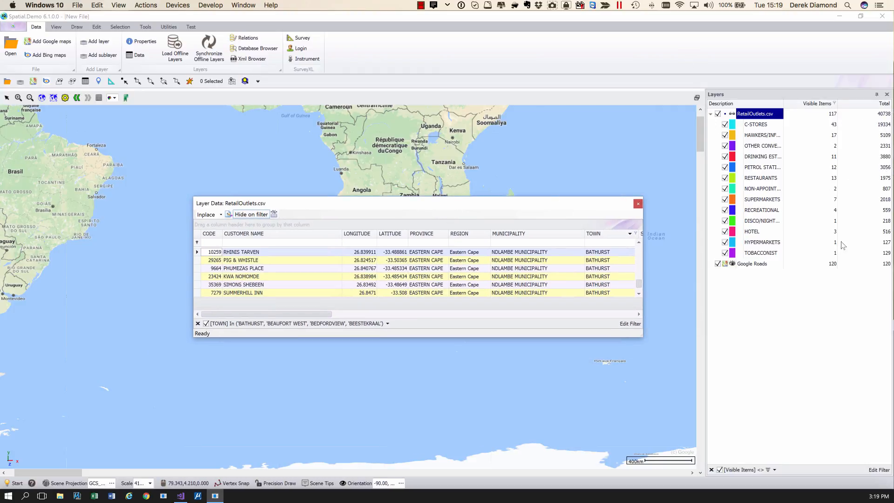
{"action": "left_click", "coordinate": [634, 232]}
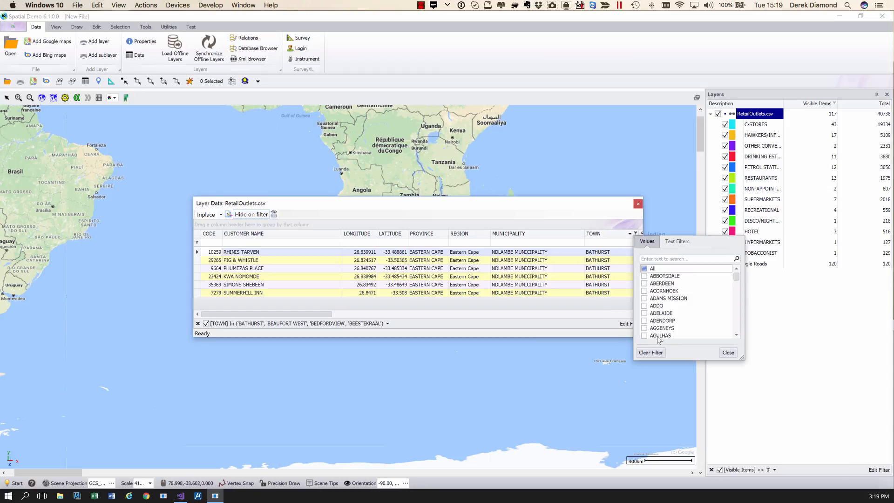
{"action": "left_click", "coordinate": [644, 268]}
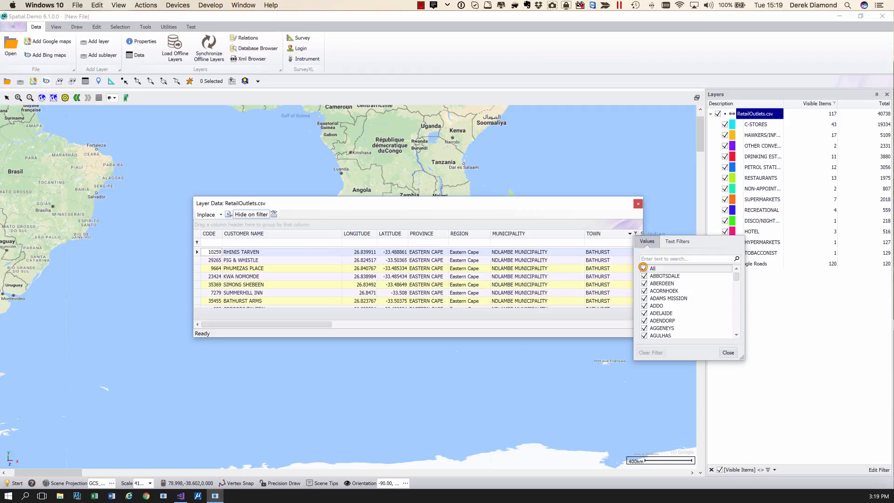